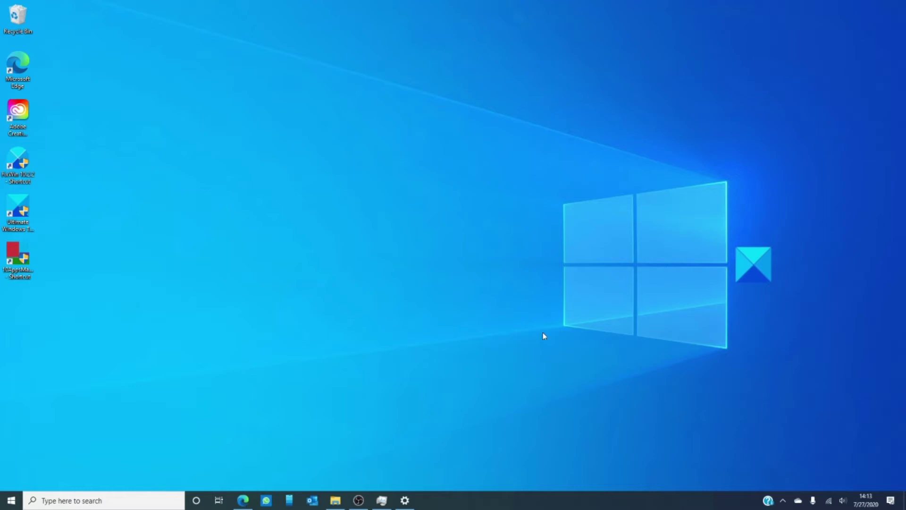
Show the Chromium malware article, minimize the browser, and launch Task Manager from the taskbar
left_click(241, 501)
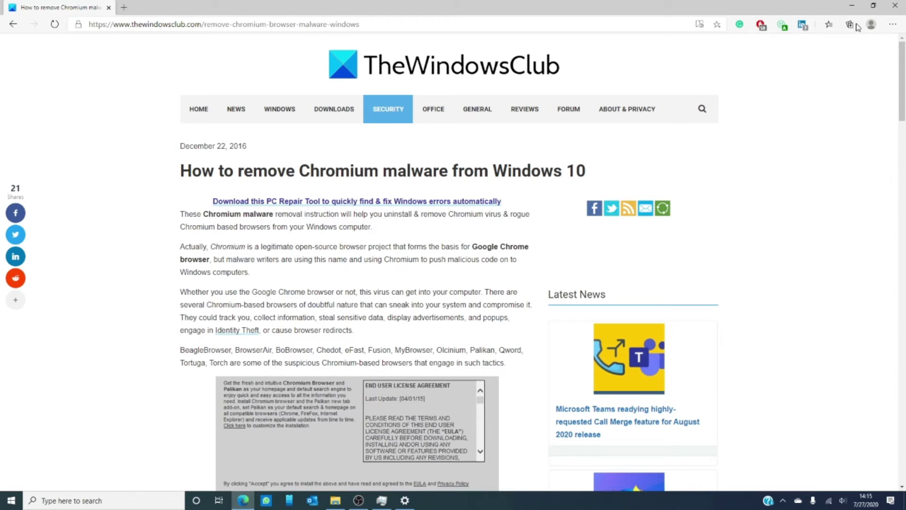
left_click(852, 7)
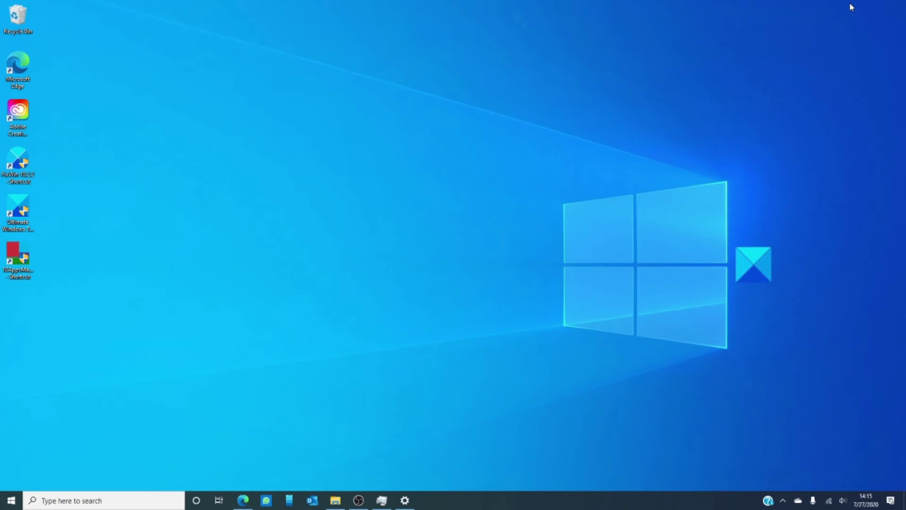
left_click(381, 500)
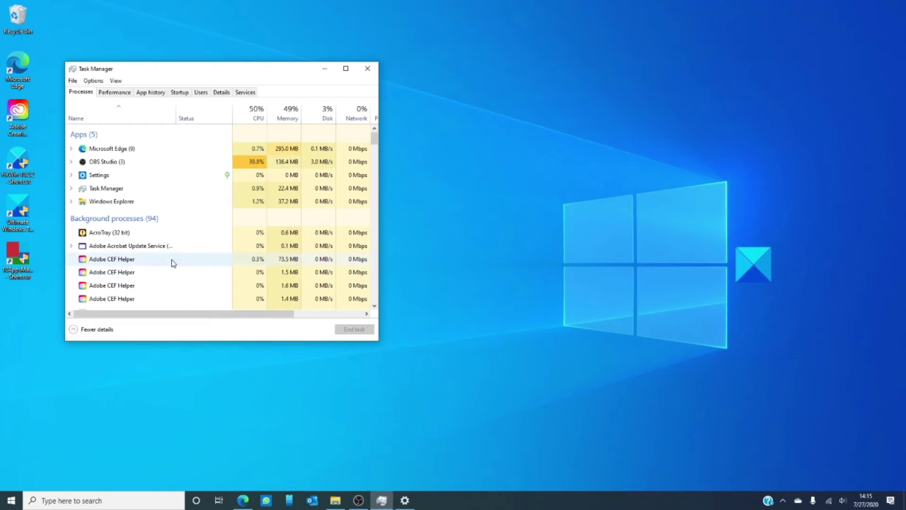
scroll(171, 261, "down", 1)
scroll(172, 261, "down", 1)
scroll(172, 262, "down", 2)
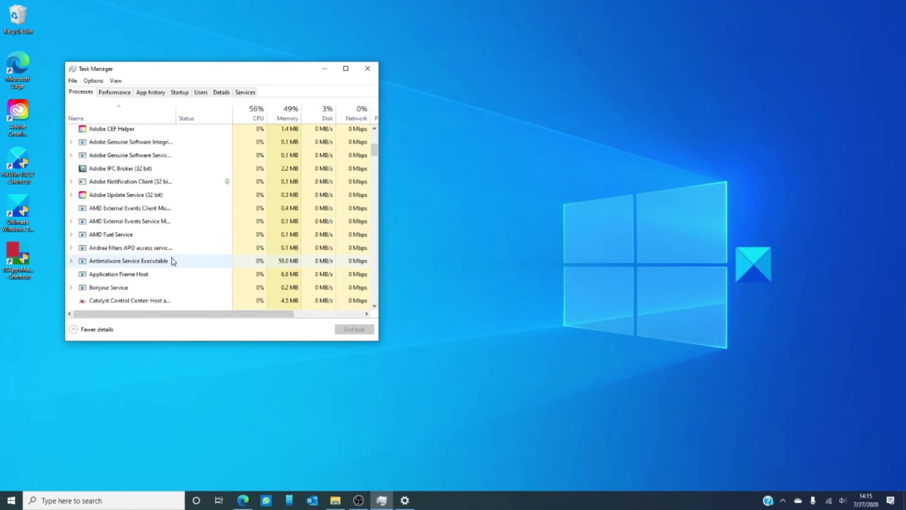
scroll(174, 261, "down", 1)
scroll(173, 261, "down", 1)
scroll(172, 261, "down", 1)
scroll(173, 262, "down", 2)
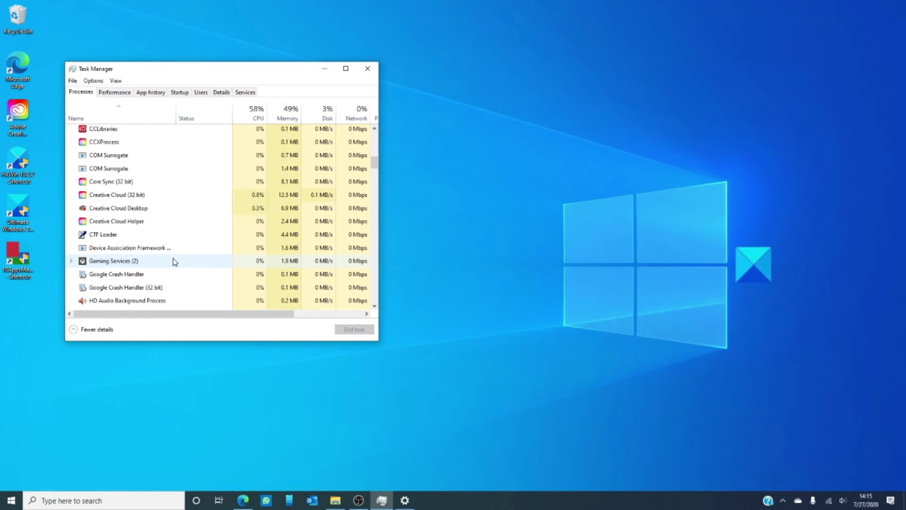
scroll(173, 261, "down", 1)
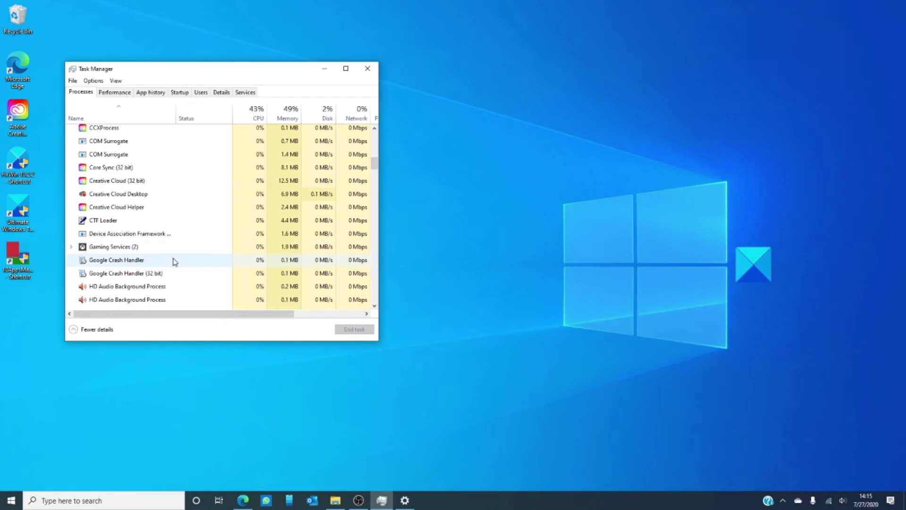
Switch to Settings from the taskbar to view the installed apps list
left_click(406, 502)
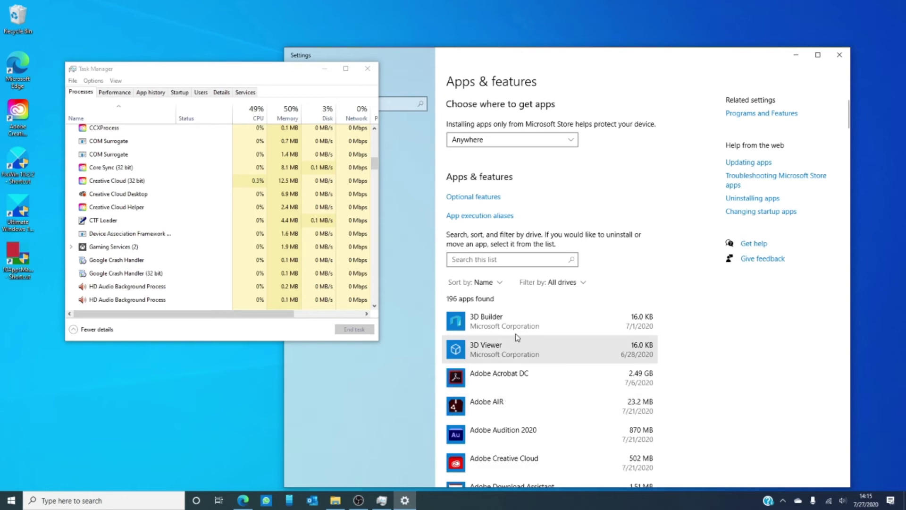
scroll(521, 306, "down", 2)
scroll(517, 305, "down", 3)
scroll(515, 305, "down", 4)
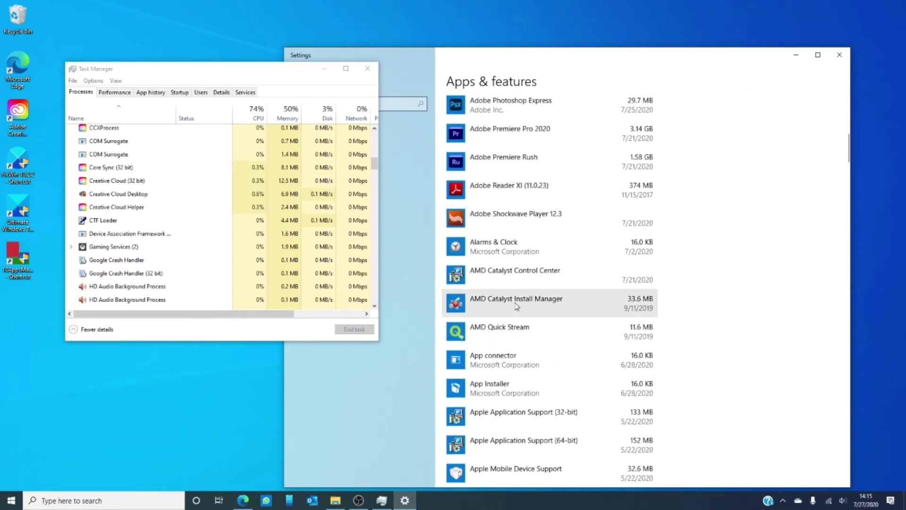
scroll(515, 306, "down", 2)
scroll(515, 306, "down", 2)
scroll(516, 306, "down", 3)
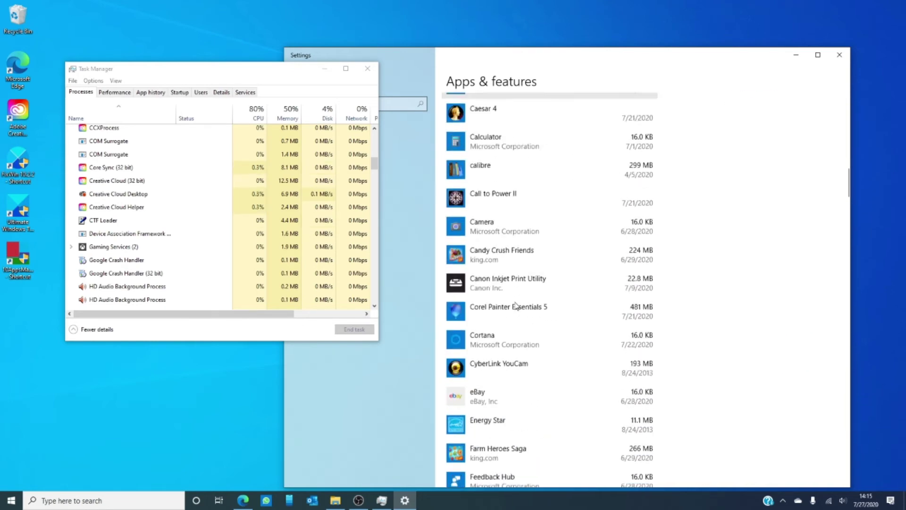
scroll(516, 306, "down", 2)
scroll(516, 306, "up", 2)
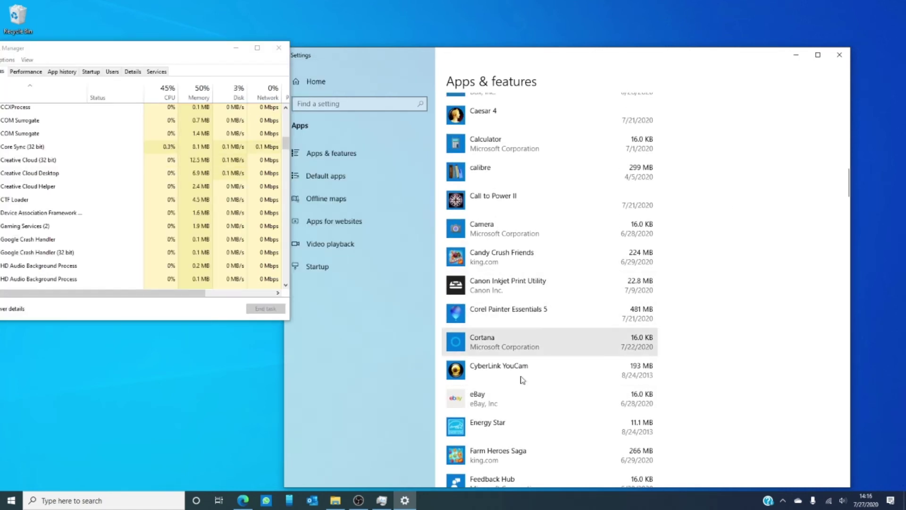
Bring up the AppData folder in File Explorer and enter its Local subfolder
left_click(334, 504)
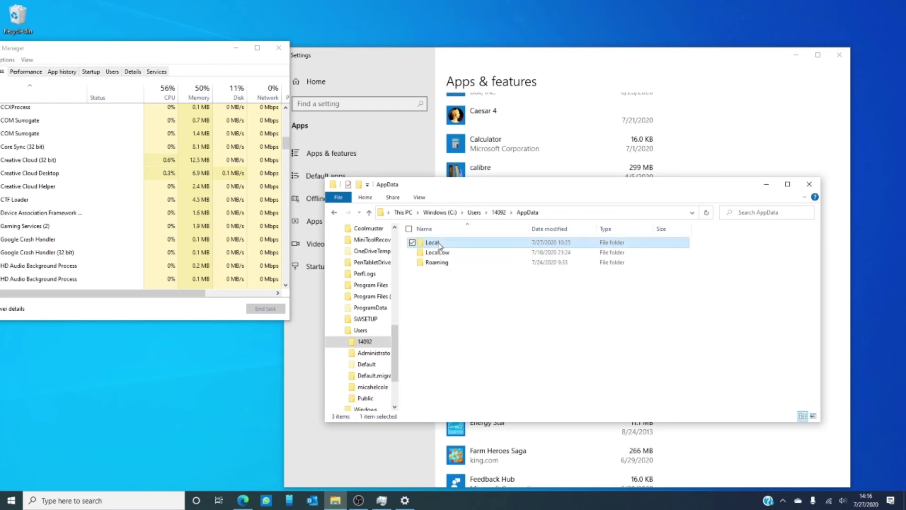
double_click(439, 244)
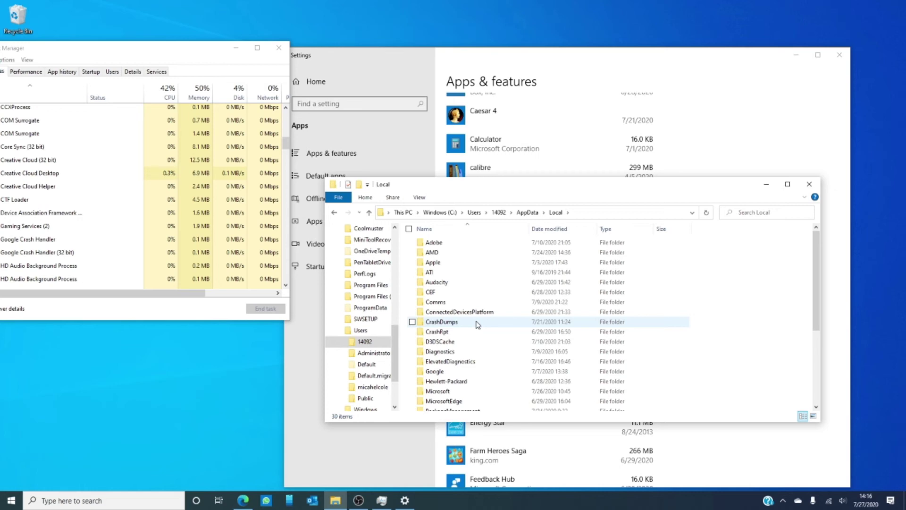
Return to Edge and choose Extensions from the browser's main menu
left_click(247, 503)
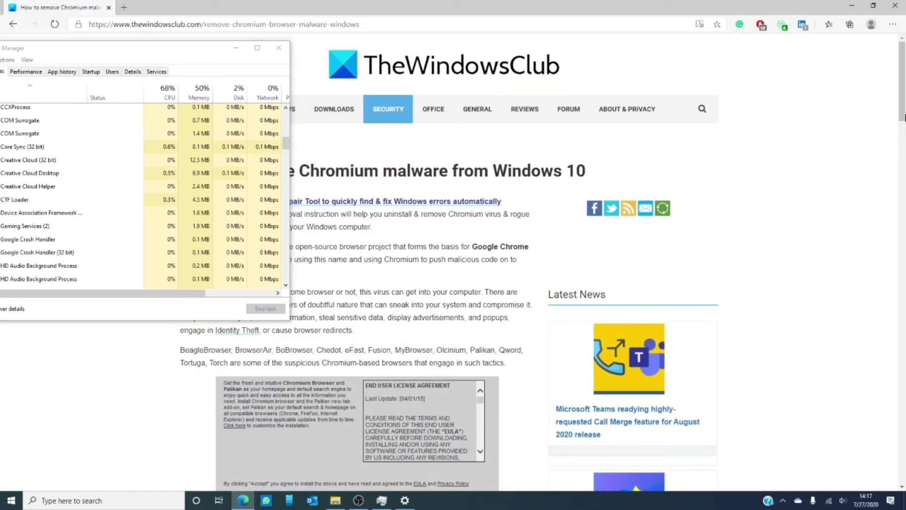
left_click(893, 24)
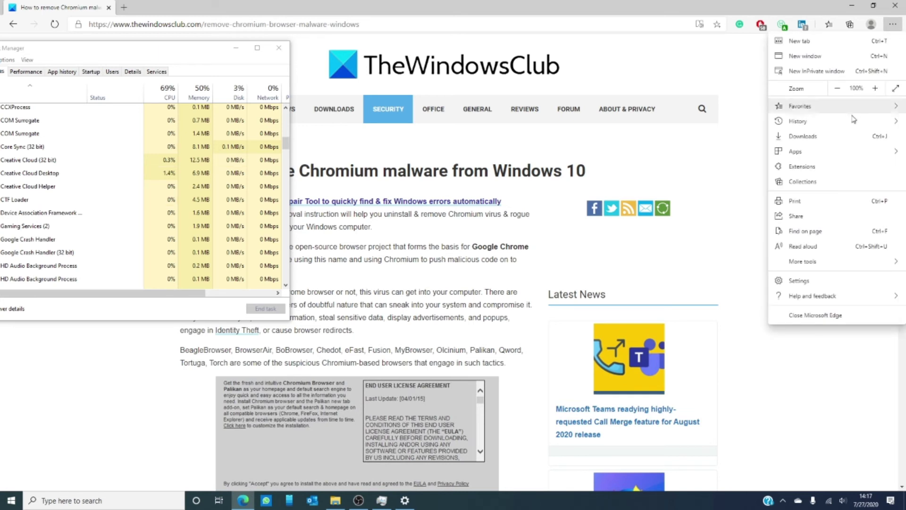
left_click(838, 170)
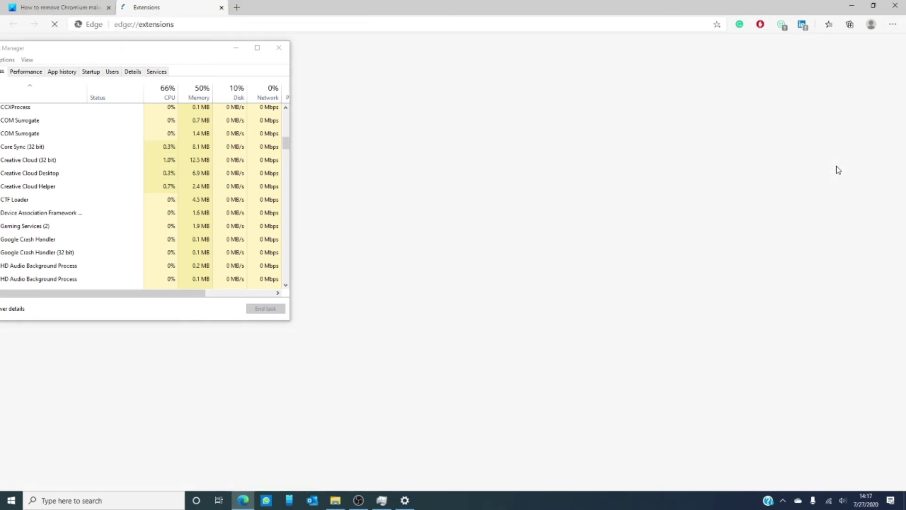